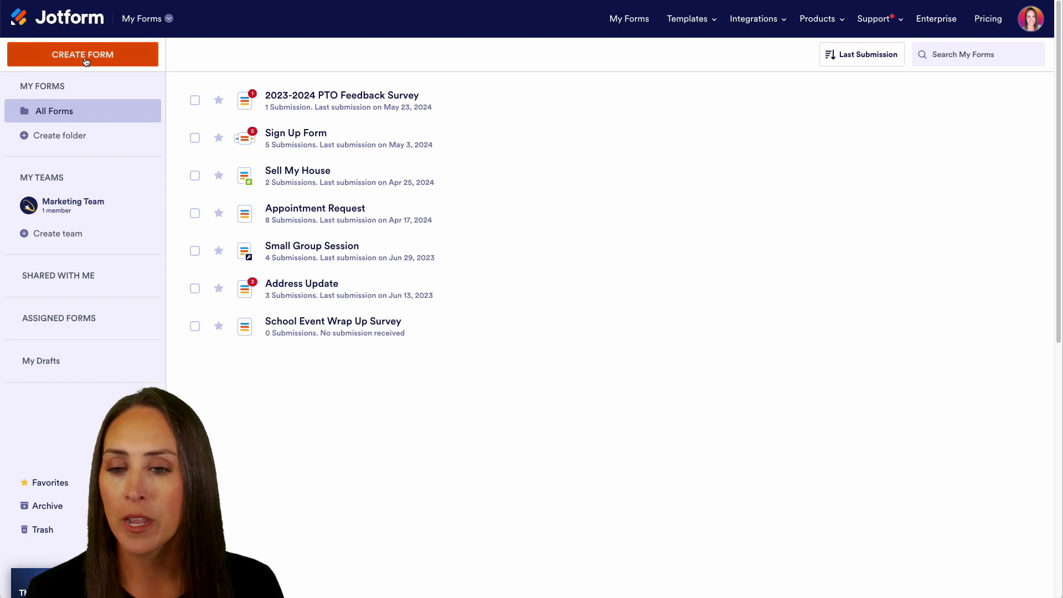
- Start a blank classic form and add Full Name and Email fields
click(440, 209)
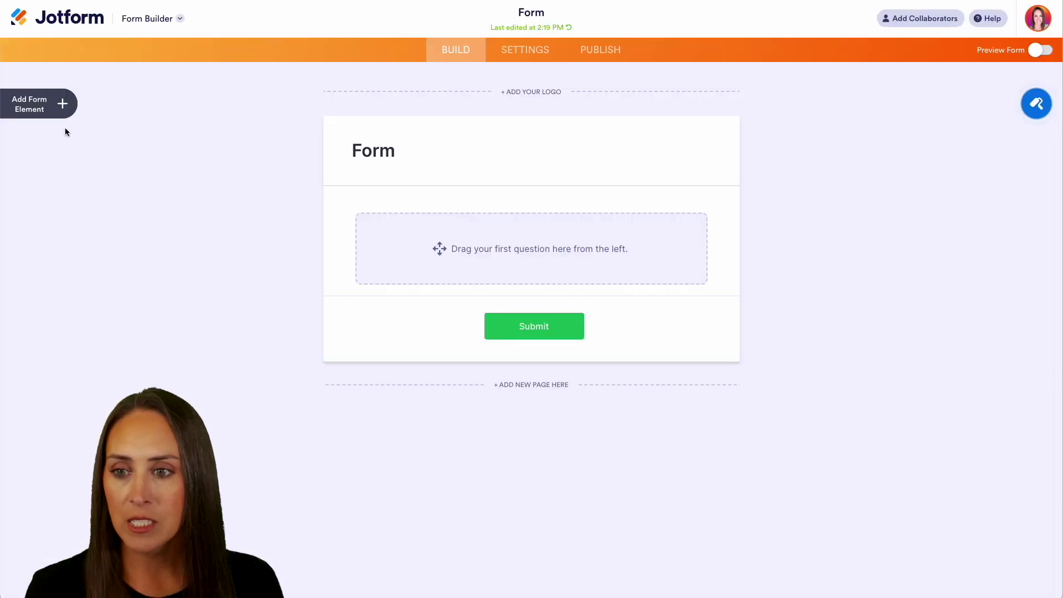
click(48, 118)
click(71, 166)
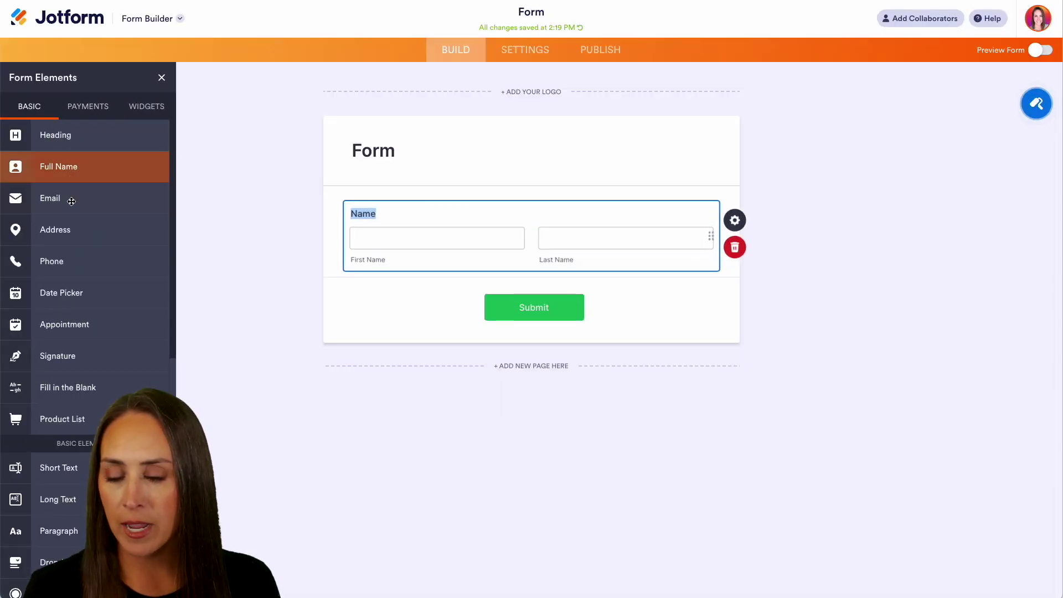
click(71, 201)
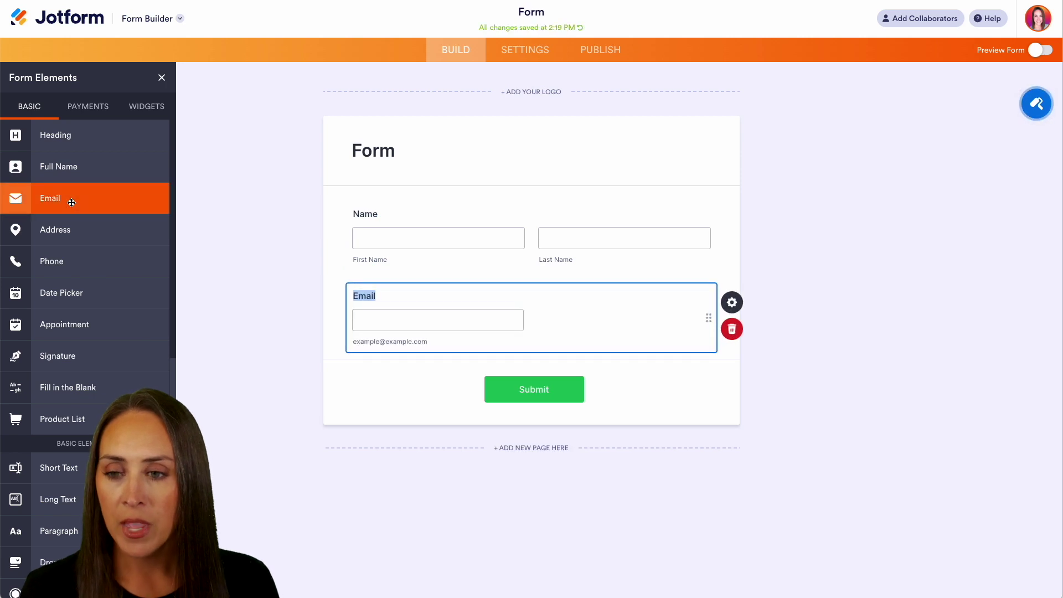
- Add an Afterpay payment element from the Payments list
click(87, 106)
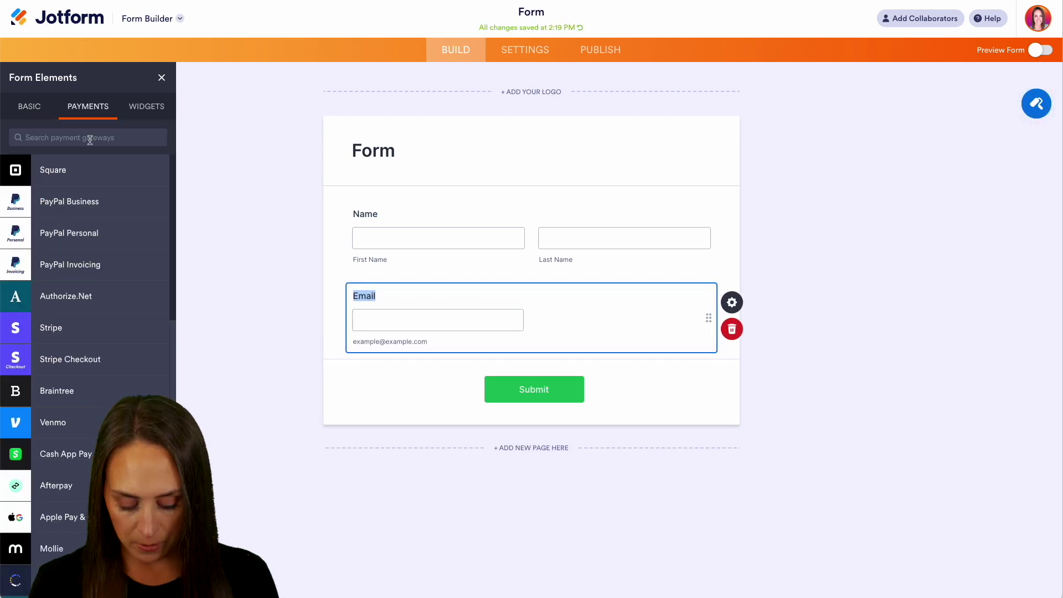
text(aft)
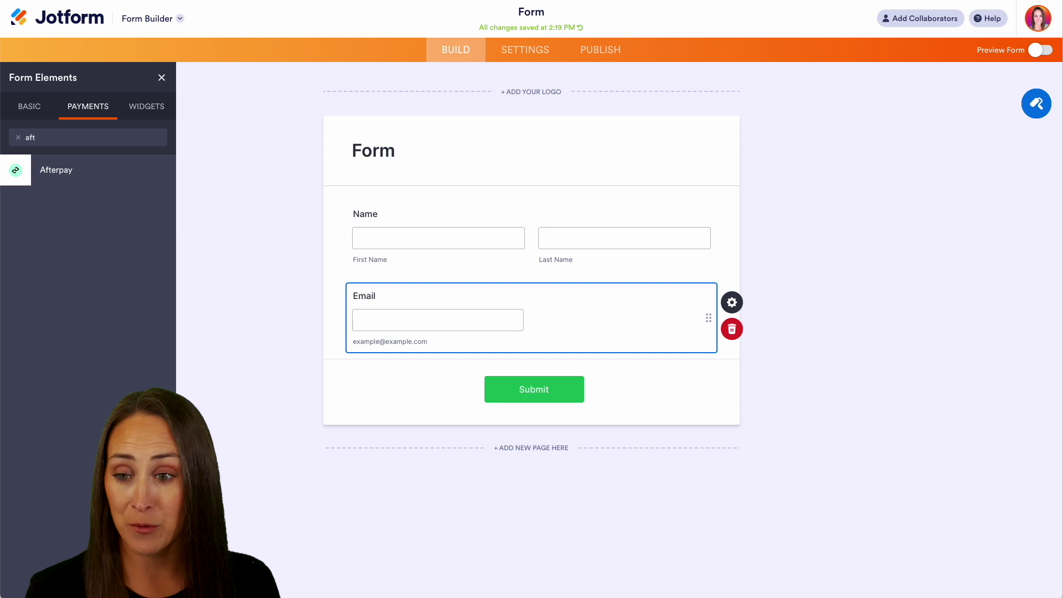
click(90, 175)
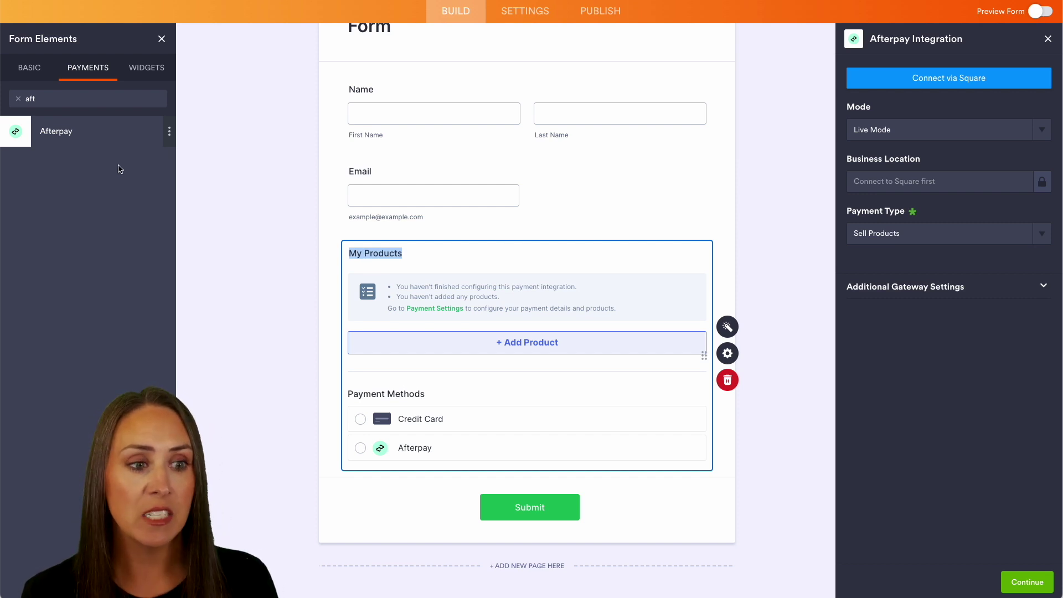
- Keep Live Mode, connect via Square, and confirm Sell Products as the payment type
click(920, 130)
click(892, 118)
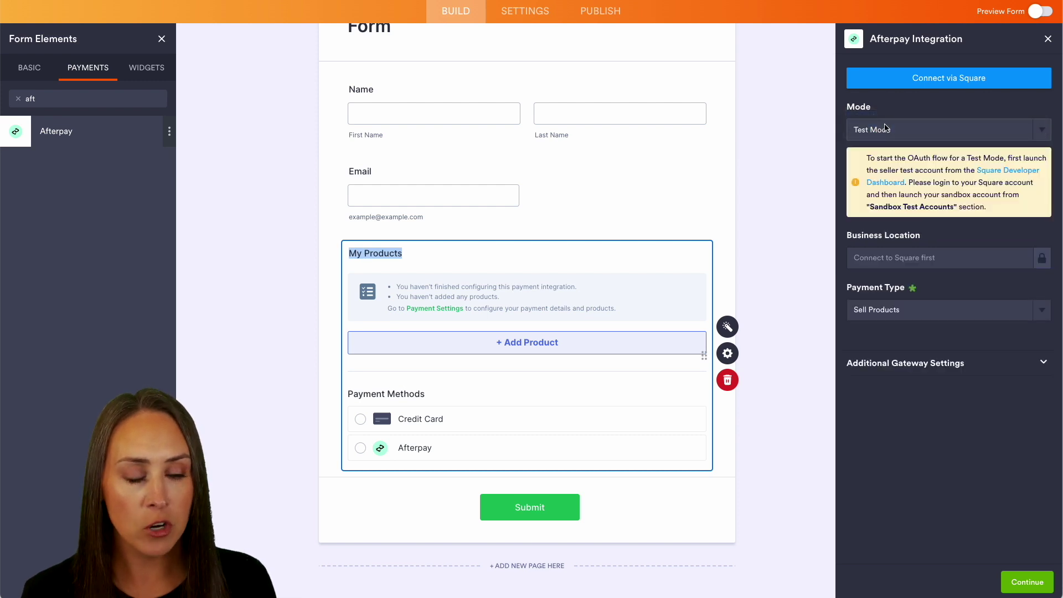
click(888, 129)
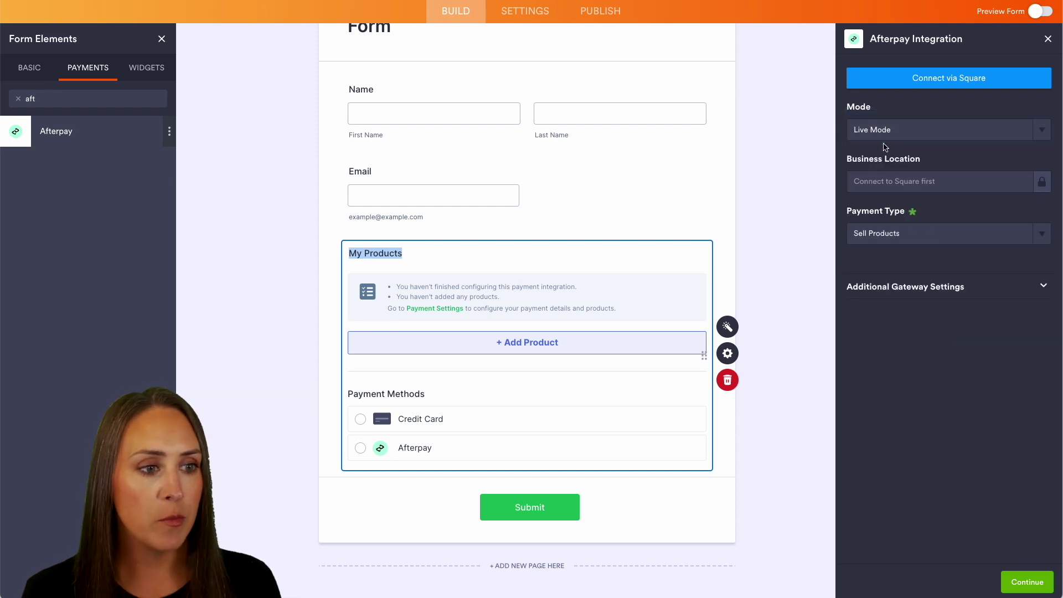
click(949, 78)
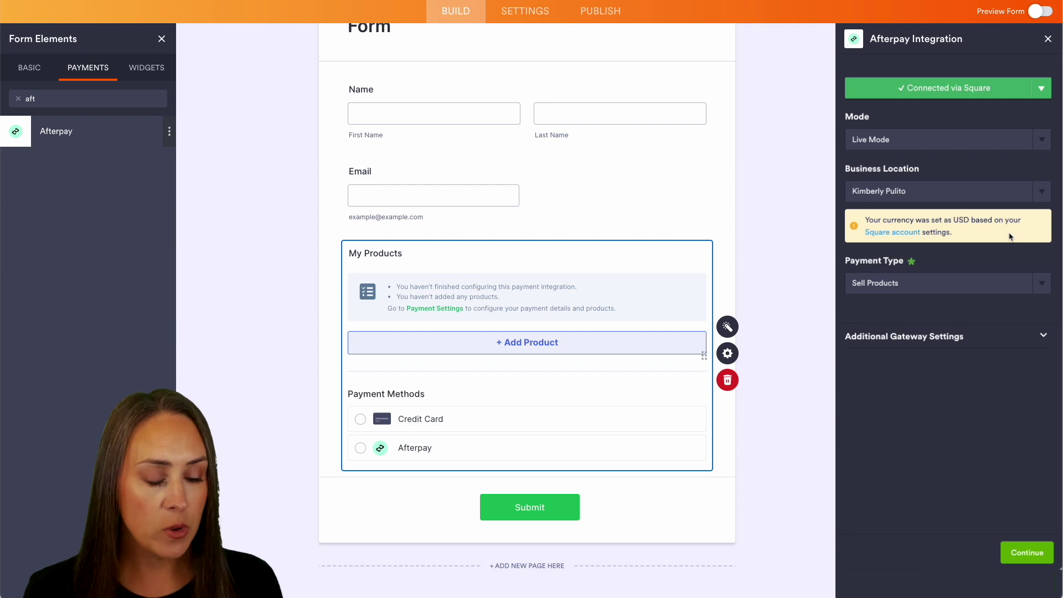
click(1042, 284)
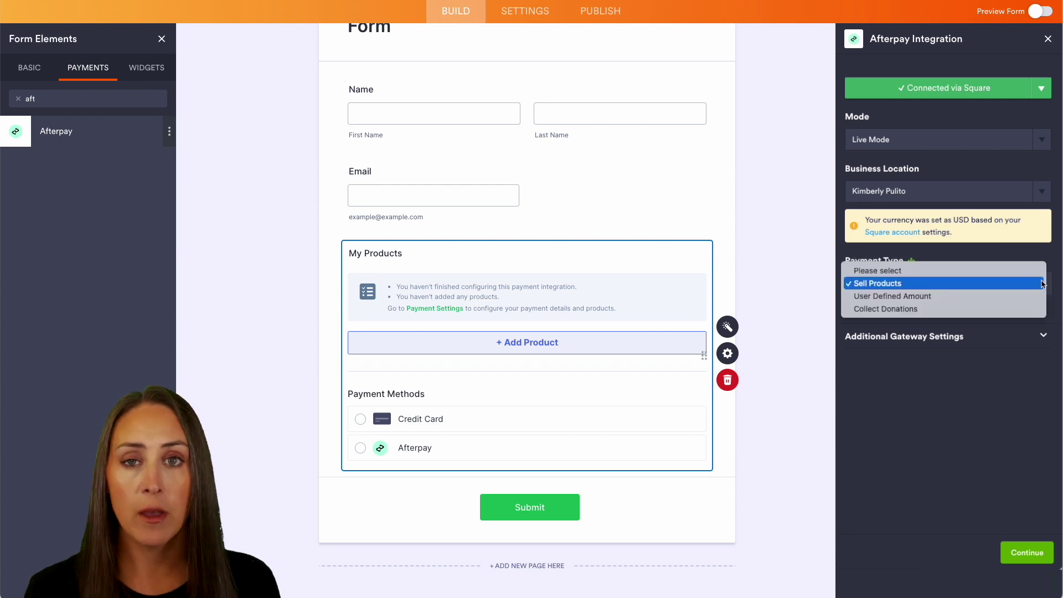
click(997, 283)
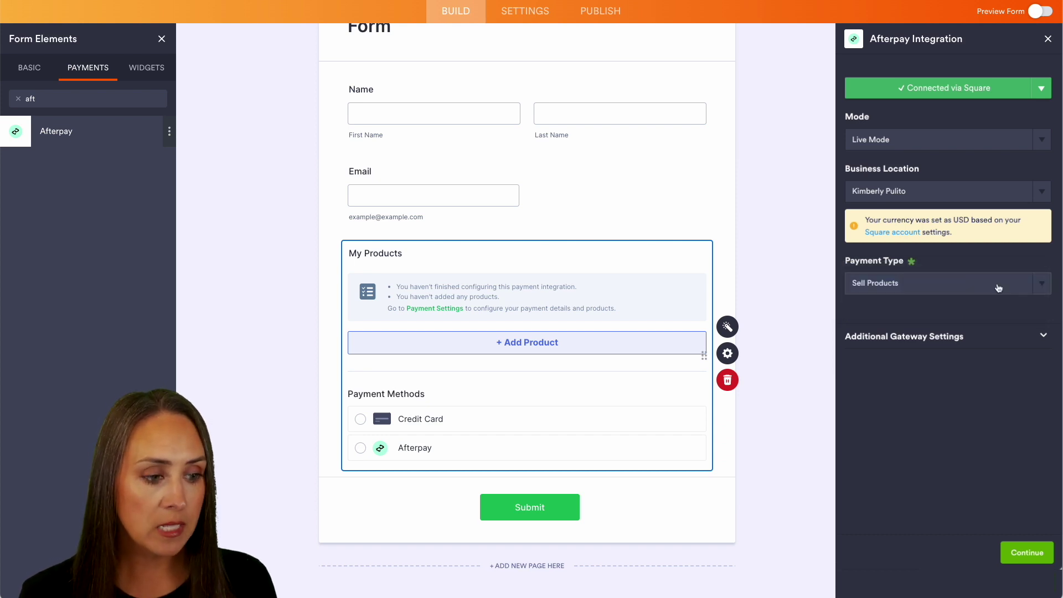
- Set customer email to the Email field and fulfillment to Shipment, and enable payment receipts
click(1044, 336)
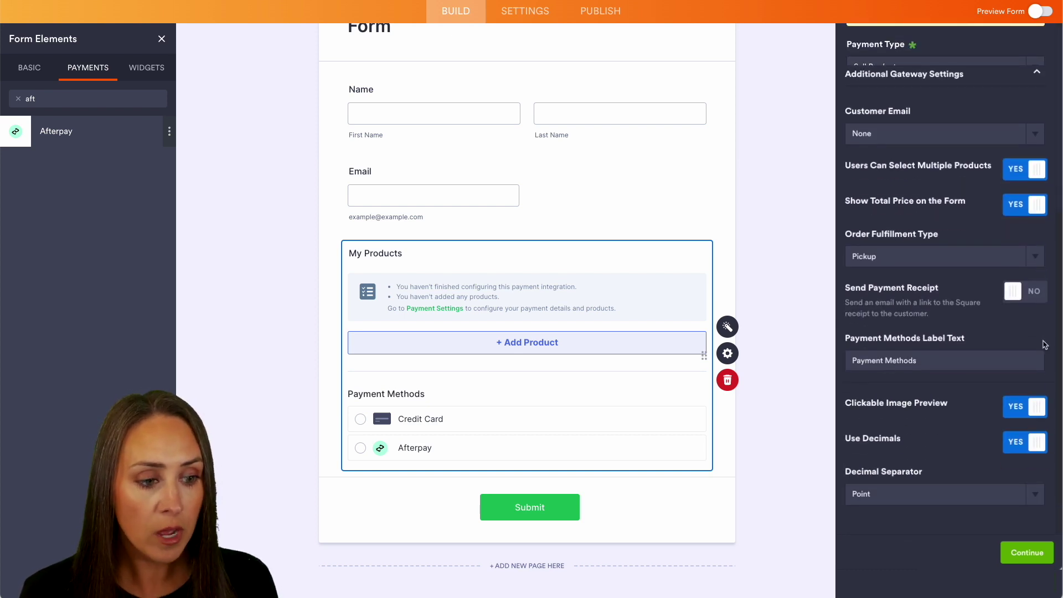
click(964, 134)
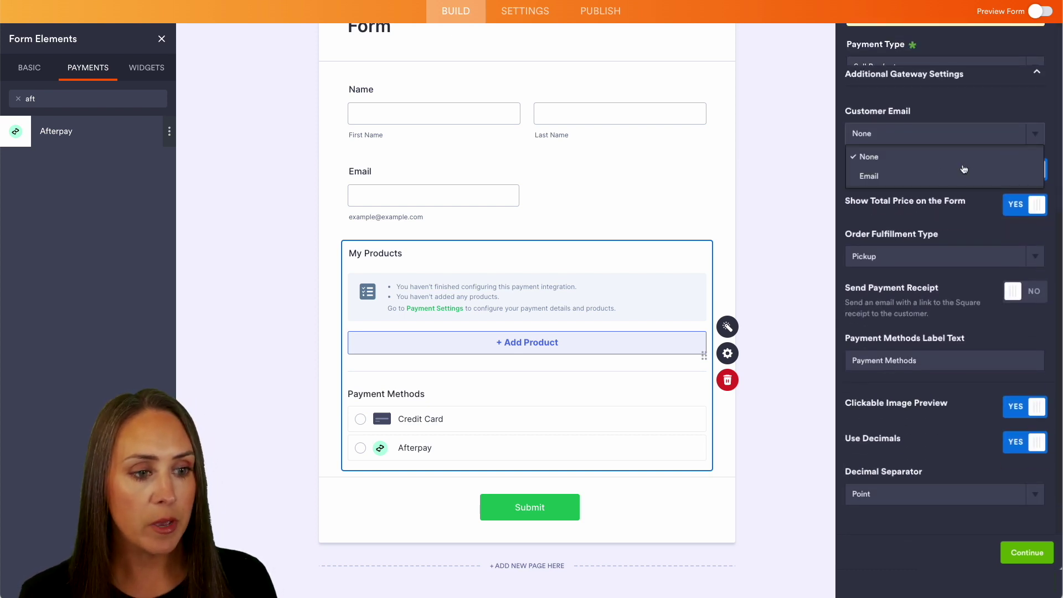
click(937, 173)
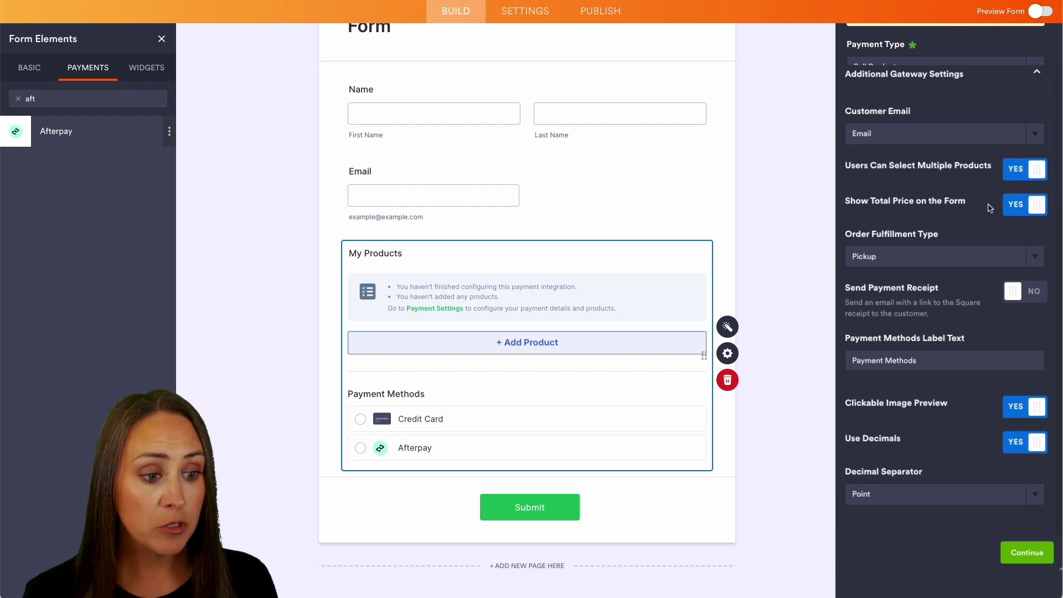
click(1034, 260)
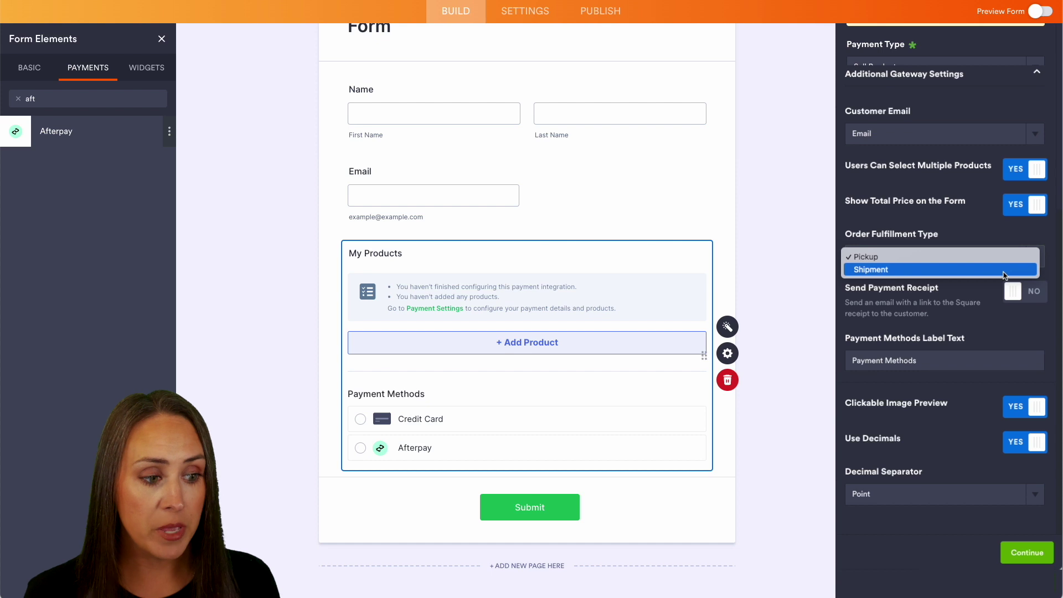
click(1005, 272)
click(1030, 293)
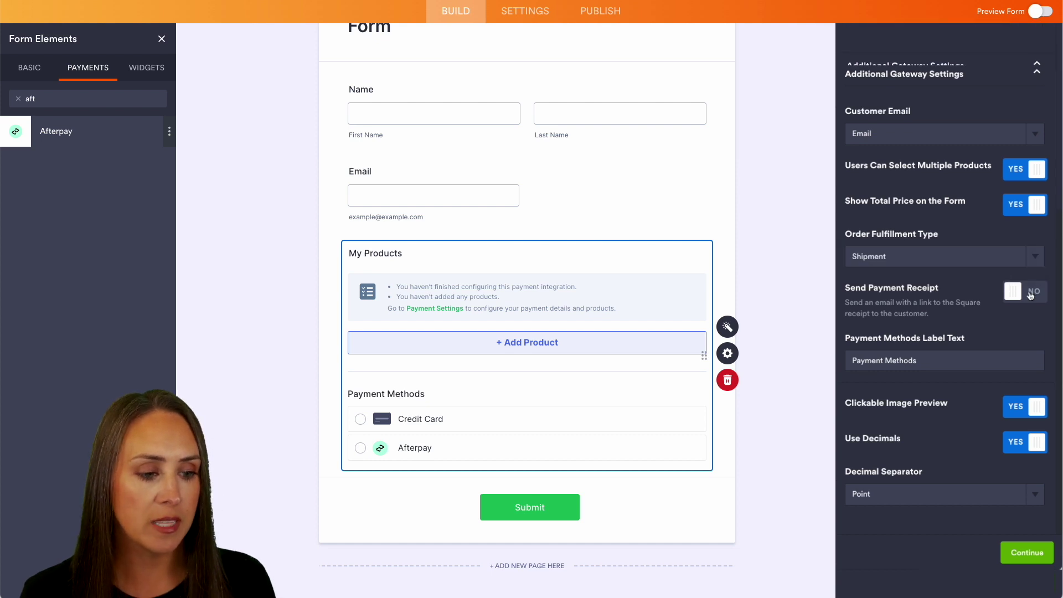
click(1028, 552)
- Save the Test 1 product with a price of 30.00
click(895, 106)
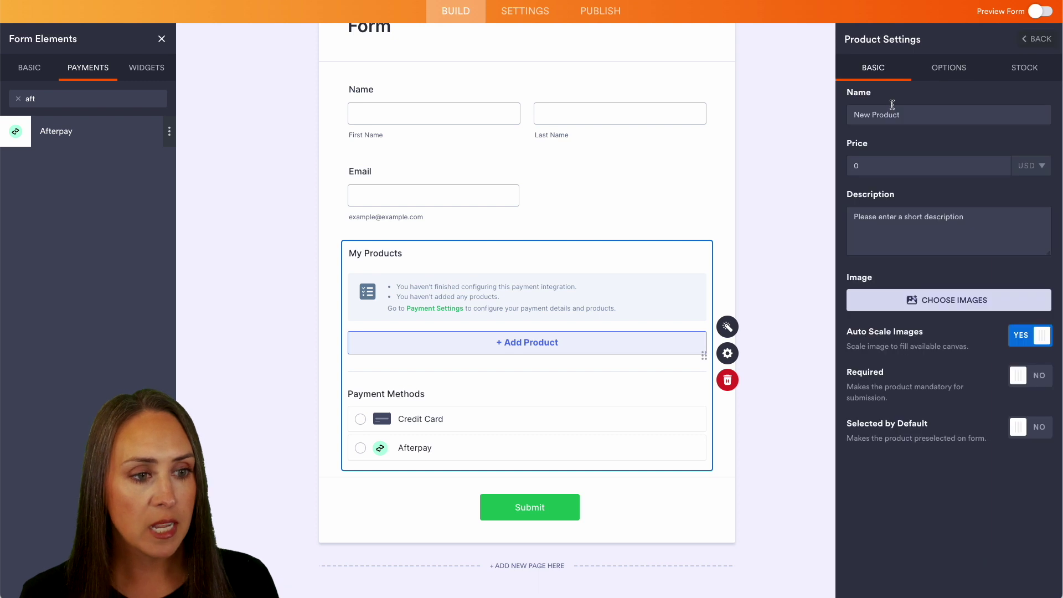
text(Tes)
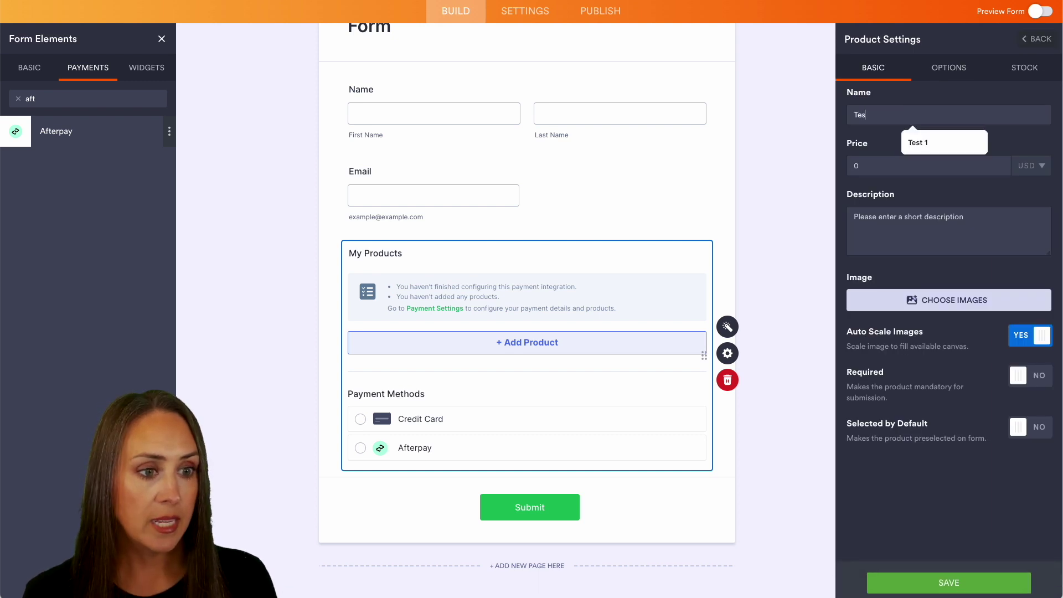
text(t q)
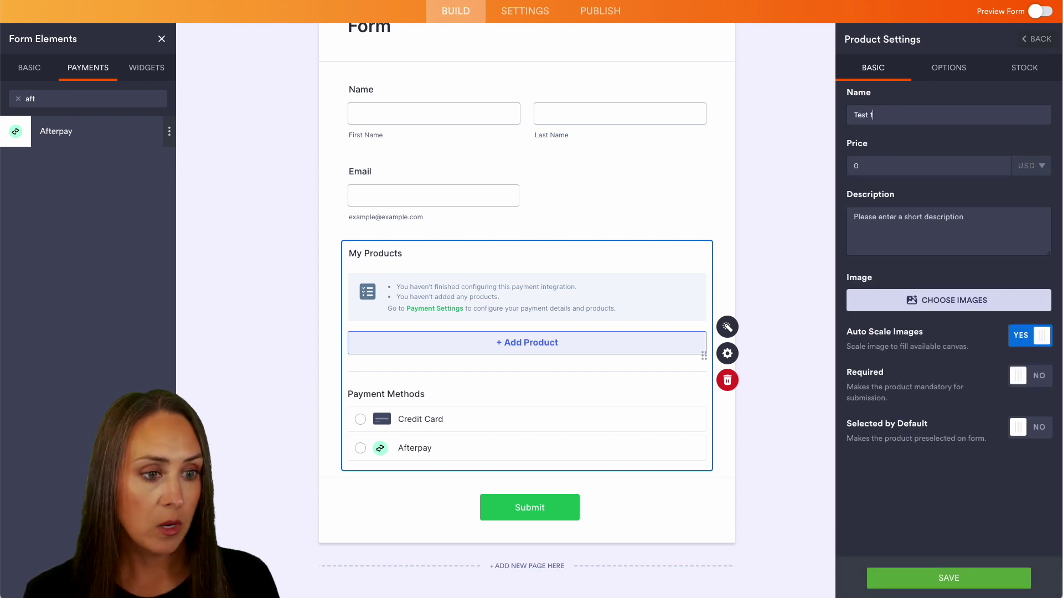
click(877, 171)
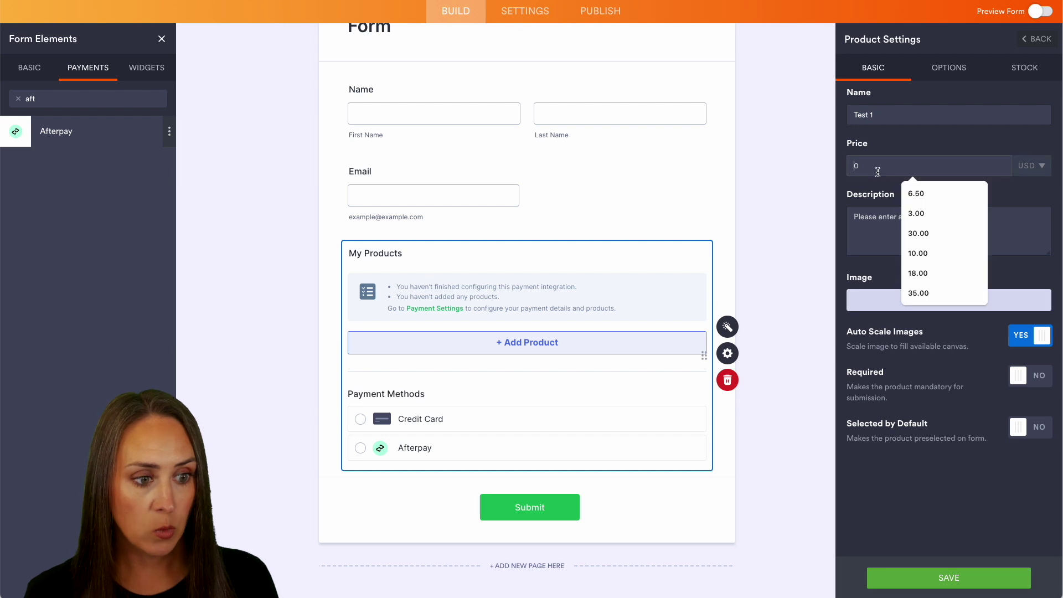
click(930, 232)
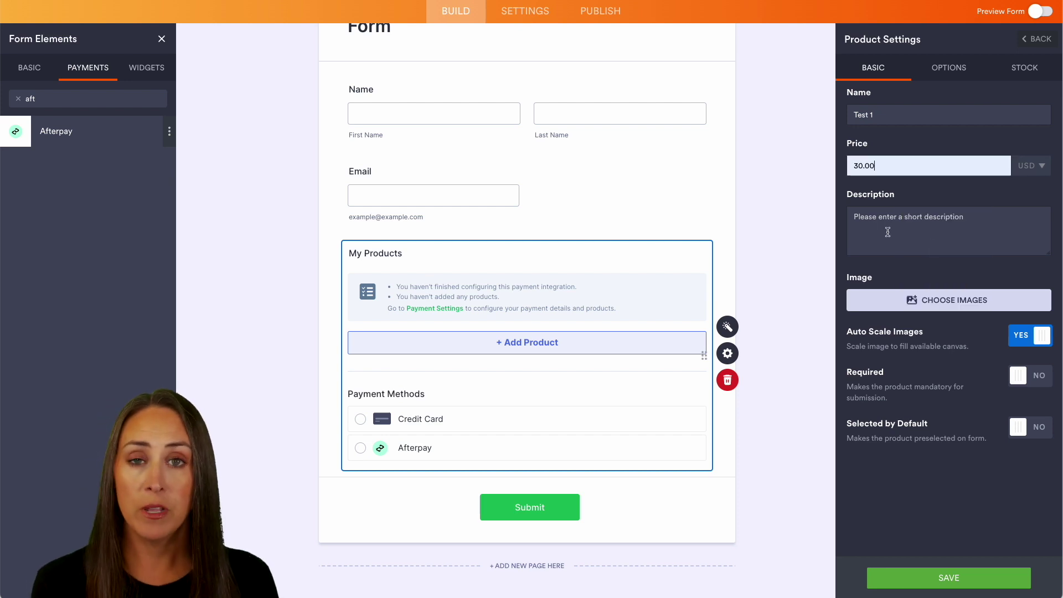
click(967, 579)
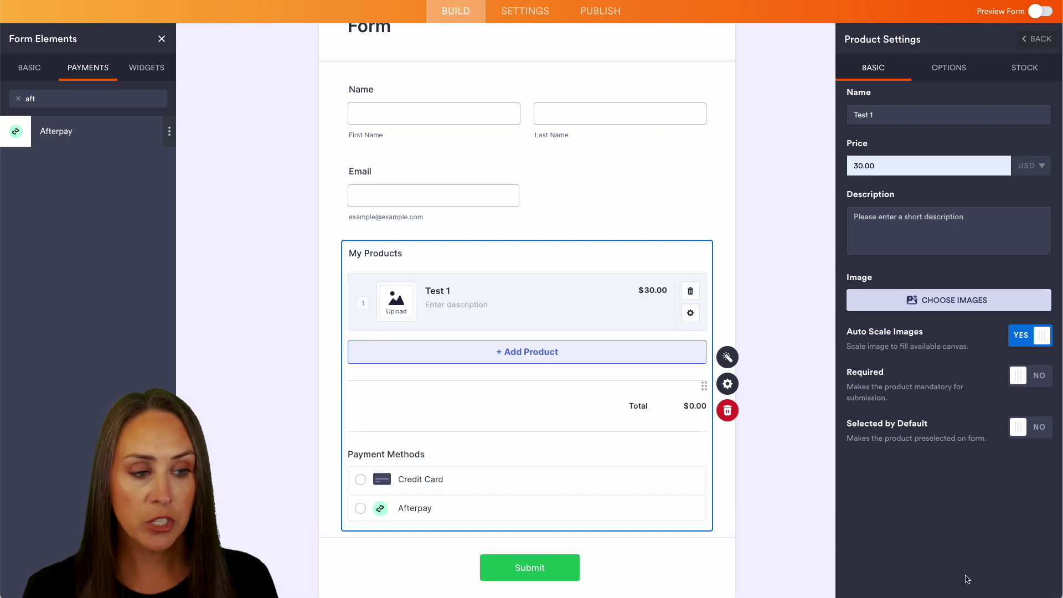
- Preview the form with sample details, Test 1 checked and Afterpay selected
click(1041, 12)
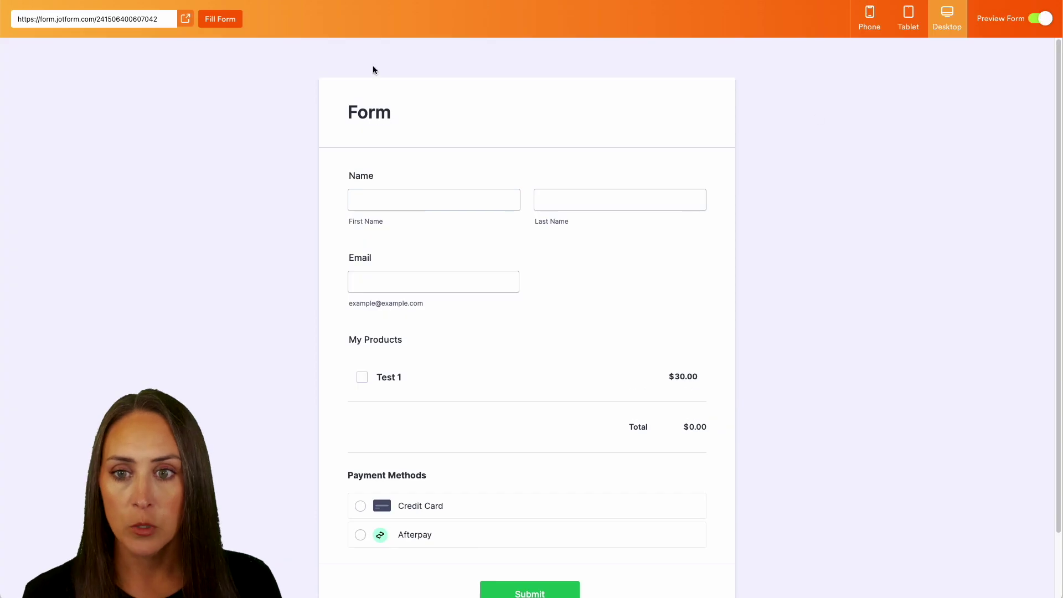
click(224, 20)
scroll(823, 293, down, 1)
click(362, 325)
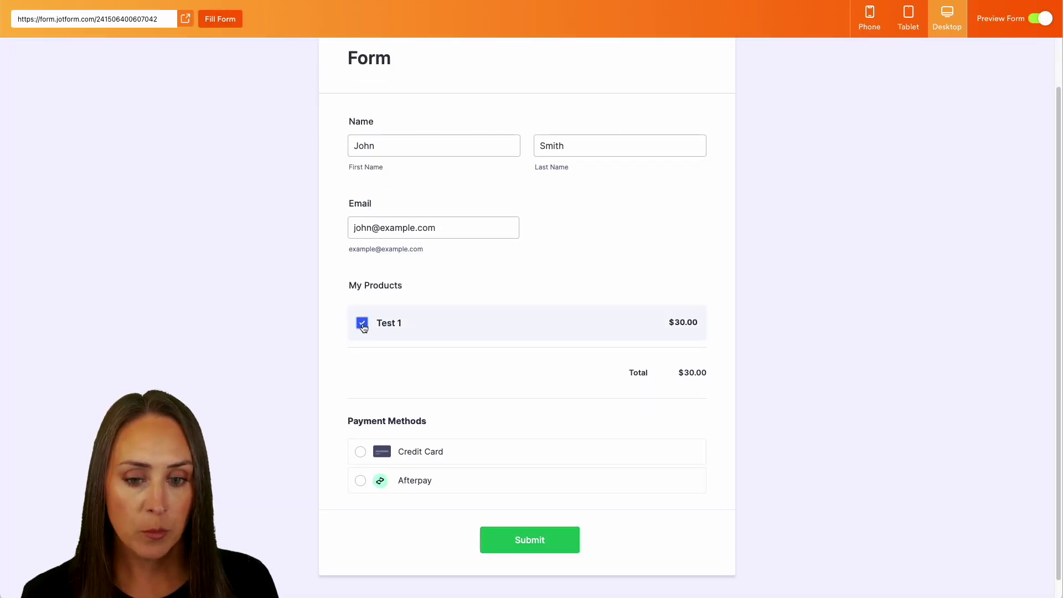
scroll(796, 381, down, 1)
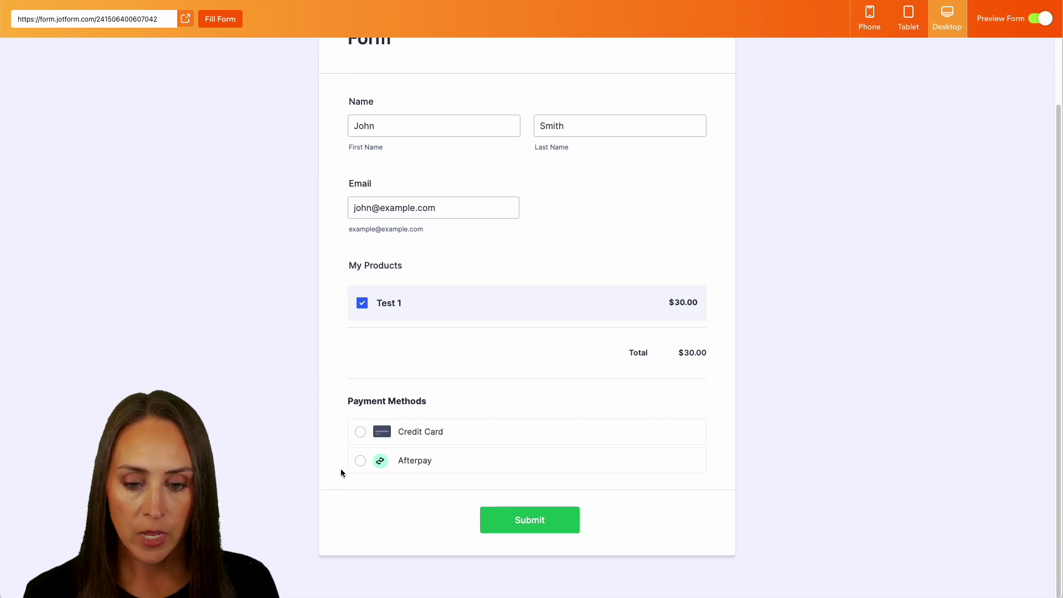
click(360, 462)
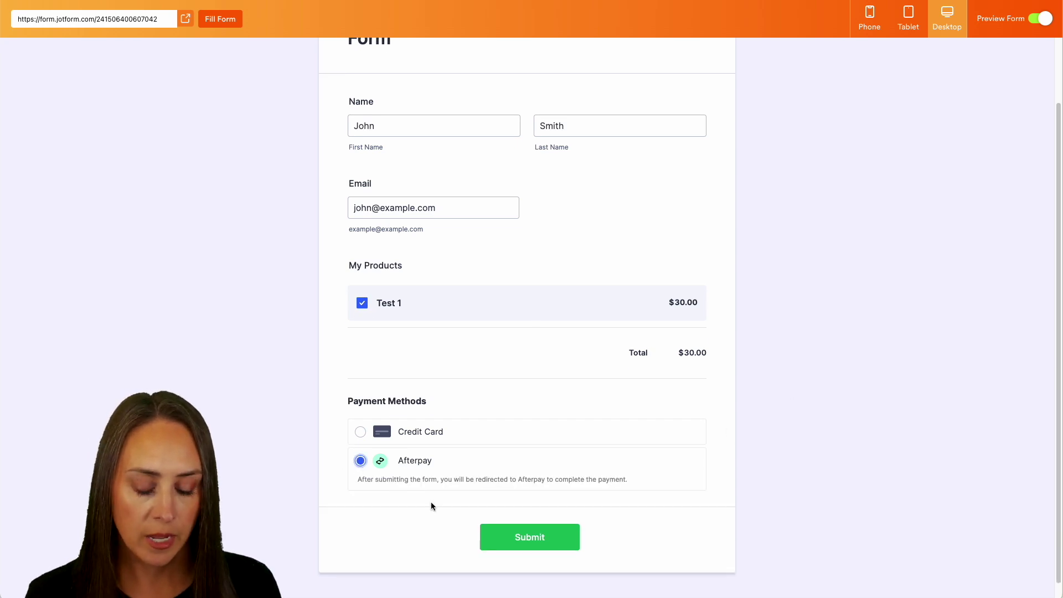
- Submit the preview, review Afterpay's four $7.50 payments, then exit preview
click(553, 535)
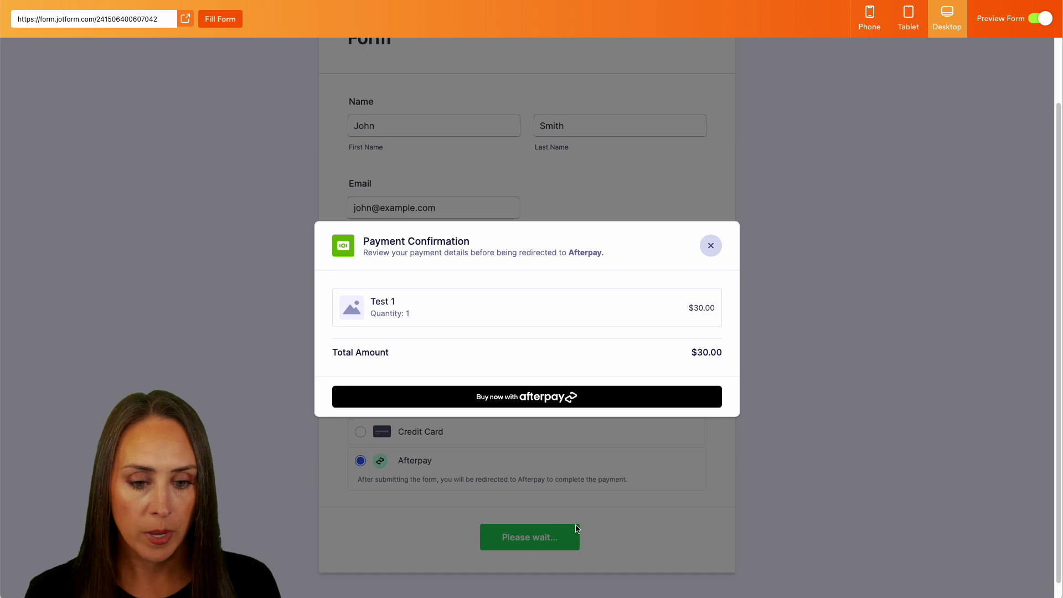
click(557, 405)
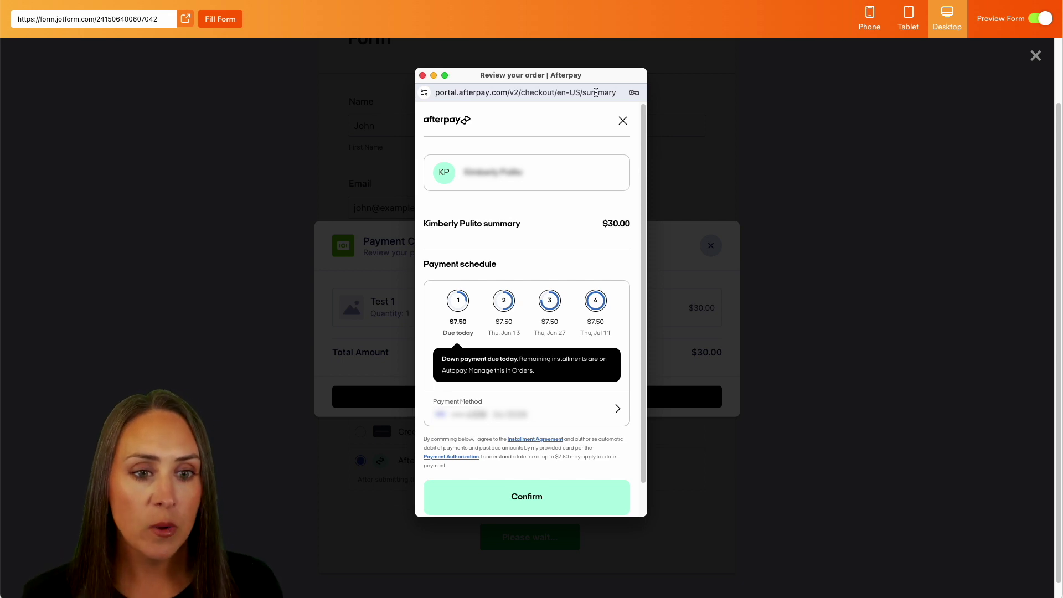
click(622, 120)
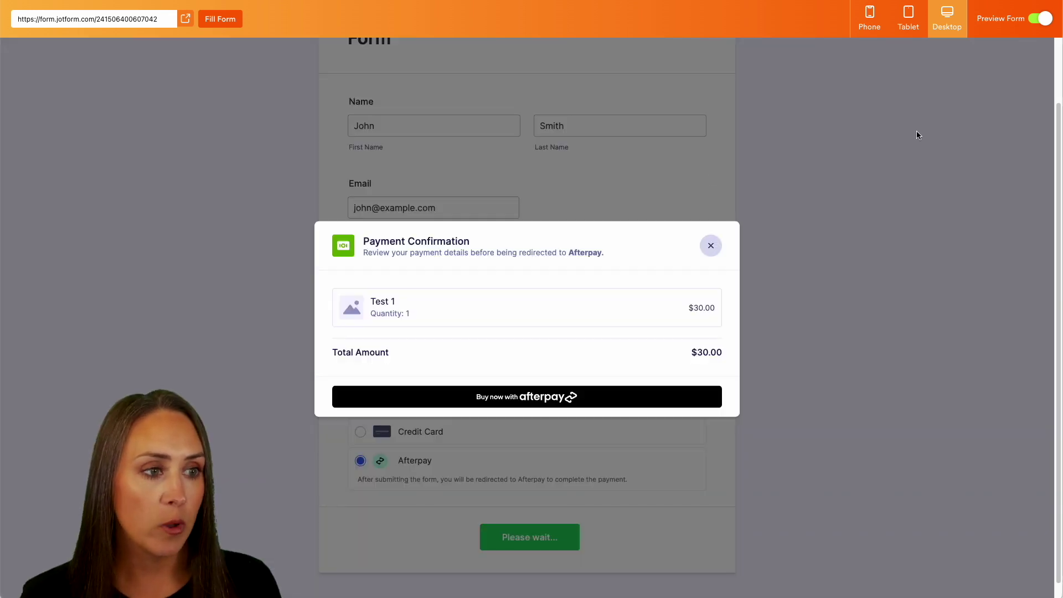
click(1044, 18)
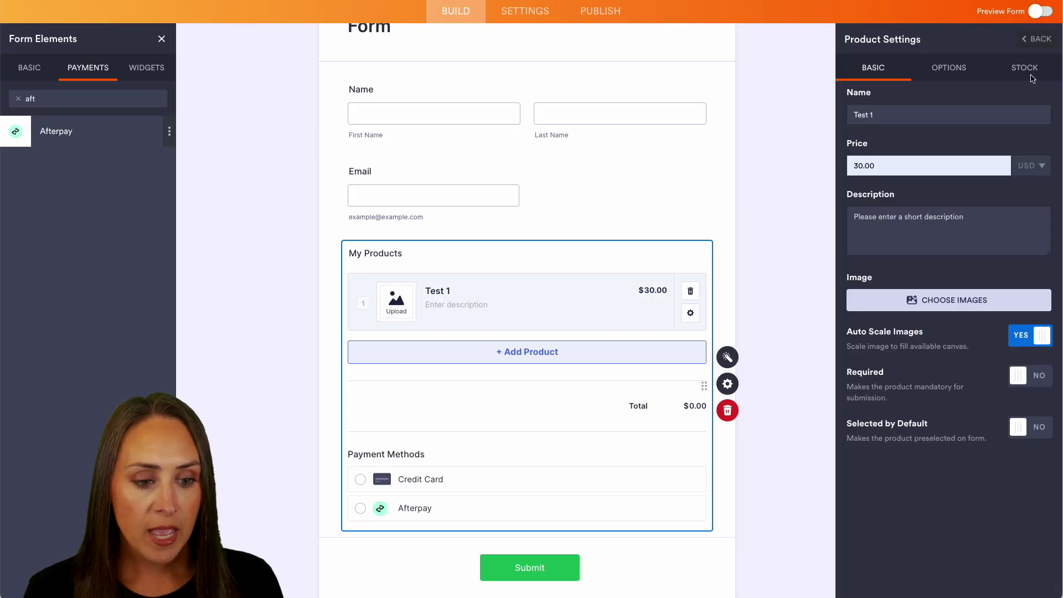
- Delete the products payment field and add a Square payment element via an 'sq' search
click(729, 411)
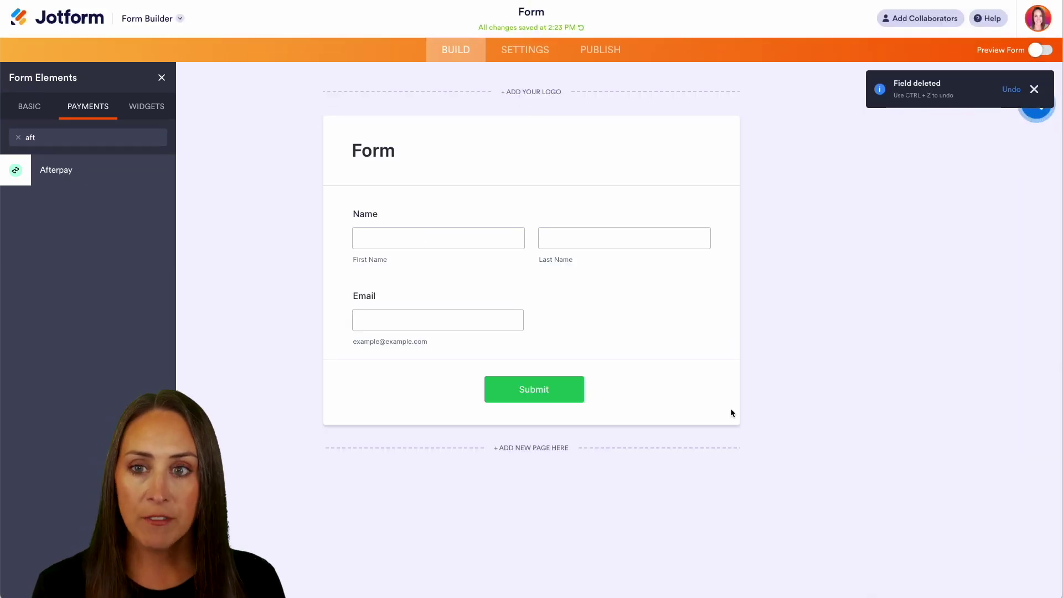
click(51, 139)
key(BackSpace)
key(BackSpace)
key(BackSpace)
text(sq)
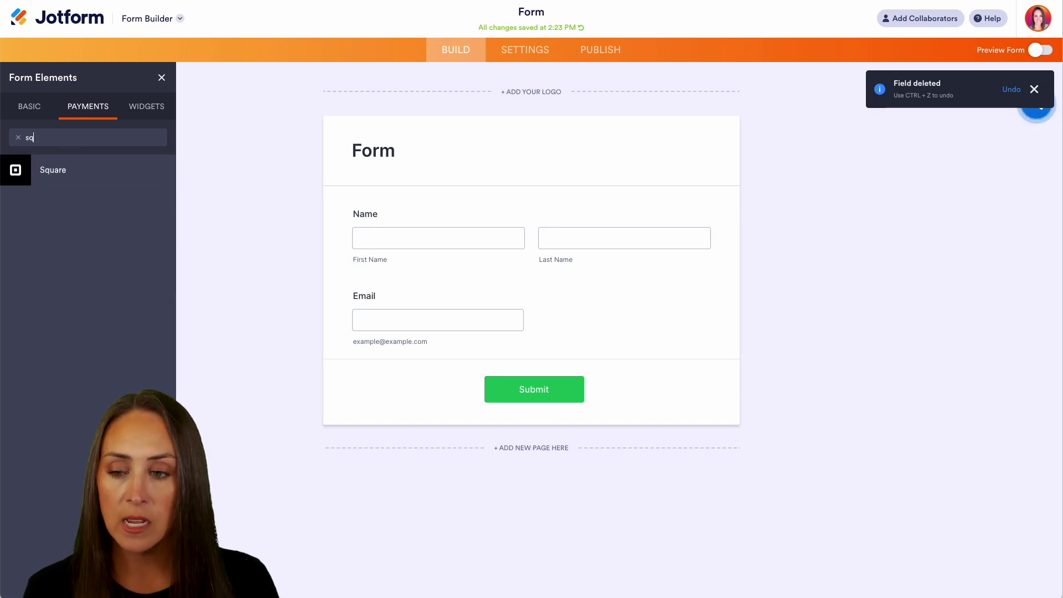
click(72, 169)
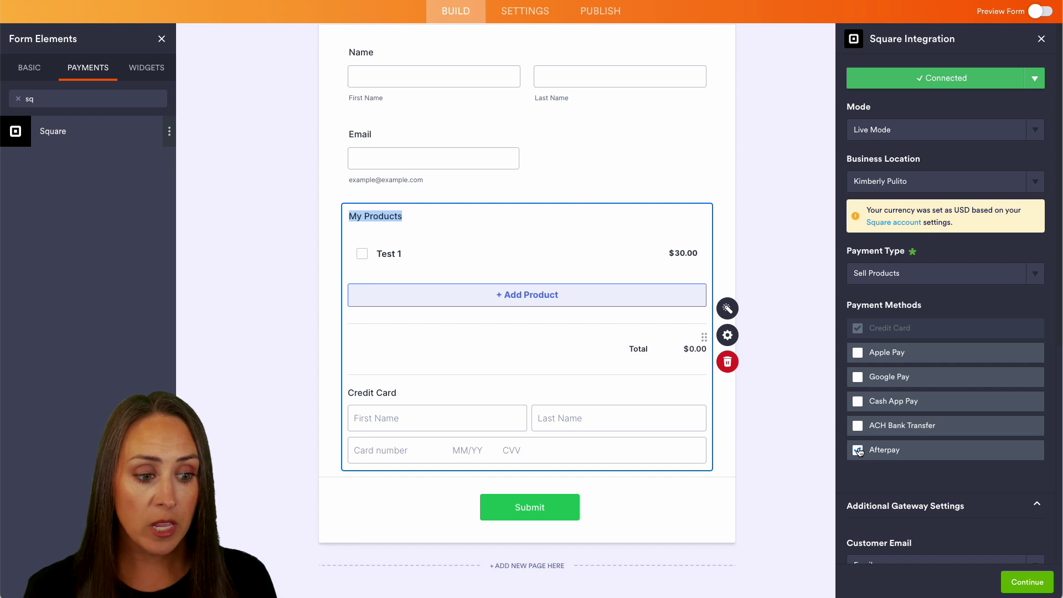
- Leave Apple Pay and Google Pay unchecked and enable Afterpay as a Square payment method
click(858, 352)
click(857, 376)
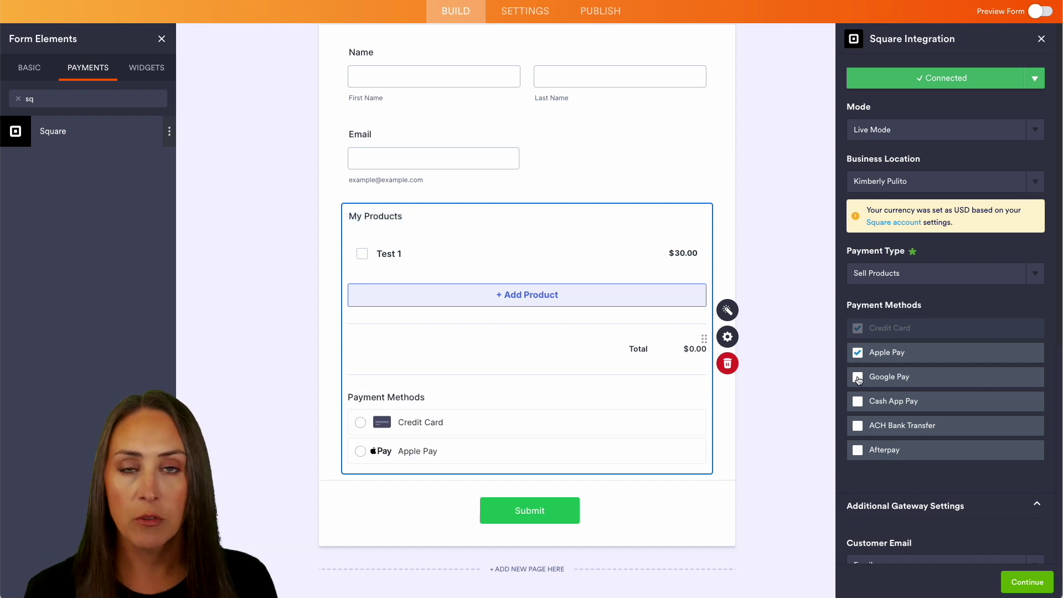
click(858, 378)
click(857, 352)
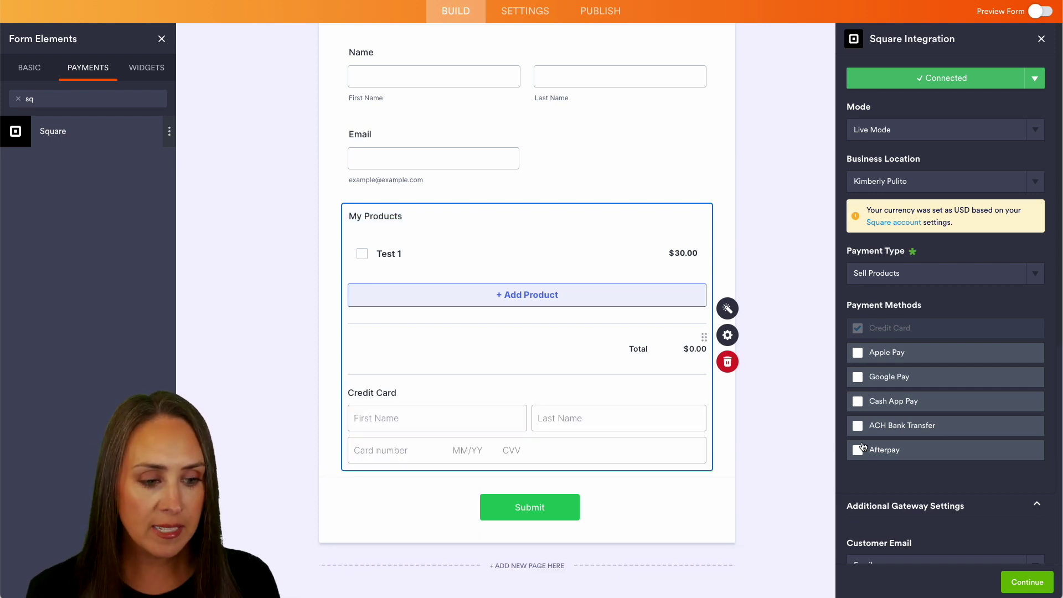
click(858, 450)
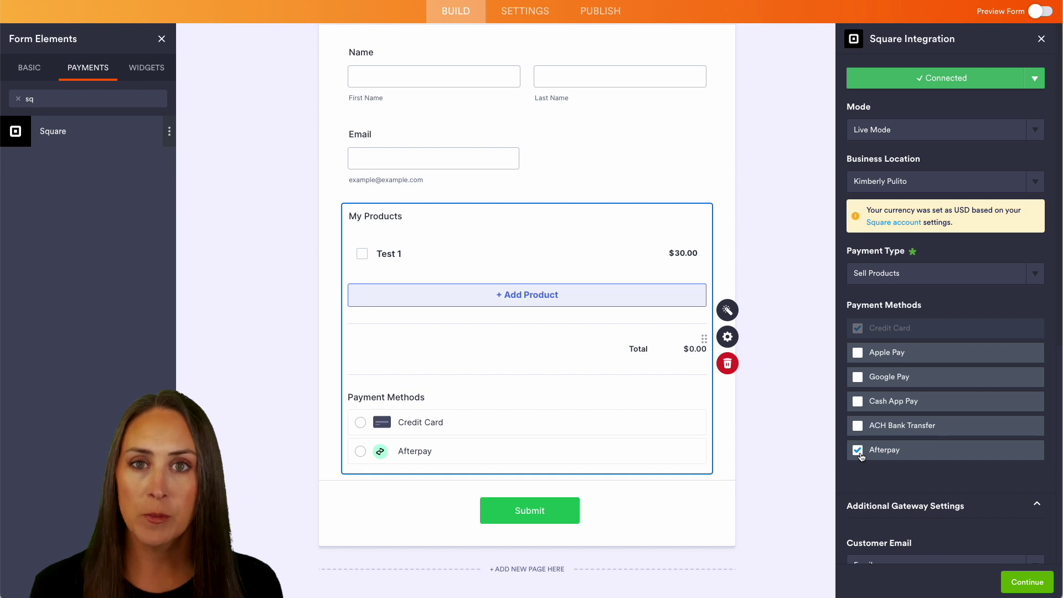